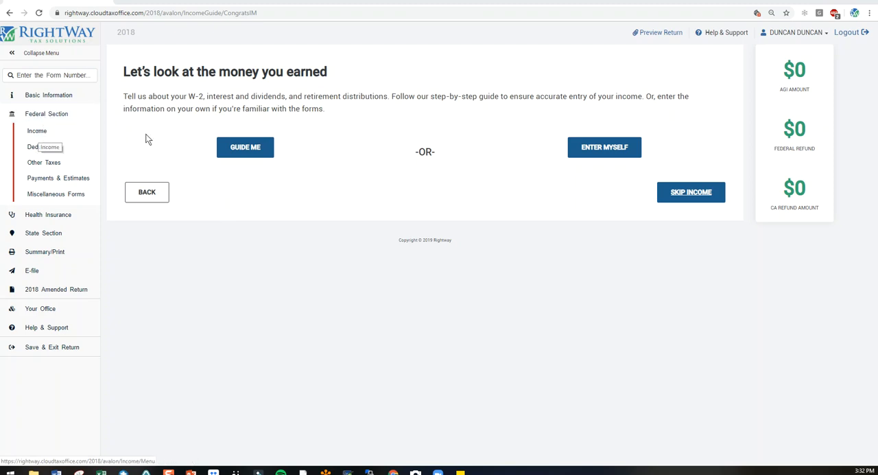
Preview the guided income interview, answering No to having W-2s to enter, and exit the guide.
{"action": "left_click", "coordinate": [250, 149]}
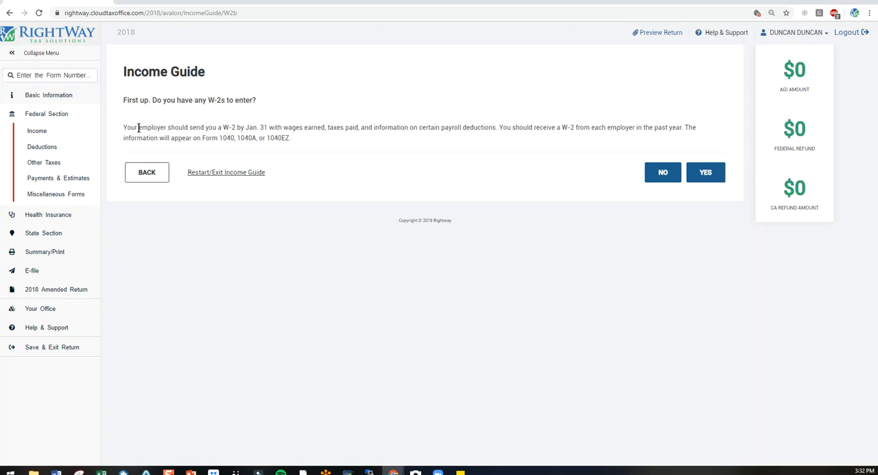
{"action": "left_click_drag", "start_coordinate": [124, 127], "coordinate": [290, 139]}
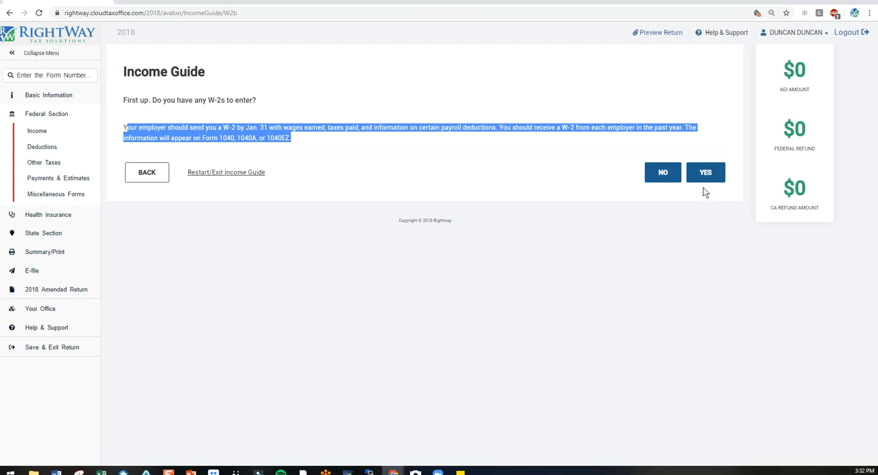
{"action": "left_click", "coordinate": [666, 177]}
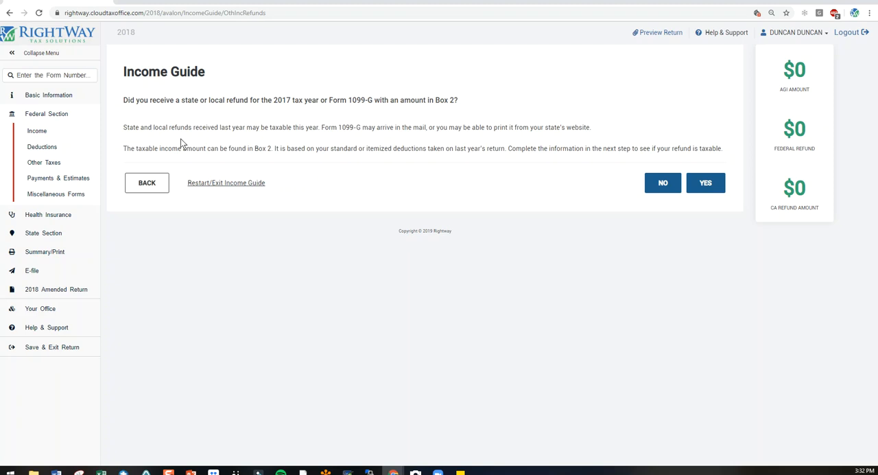
{"action": "left_click", "coordinate": [211, 182]}
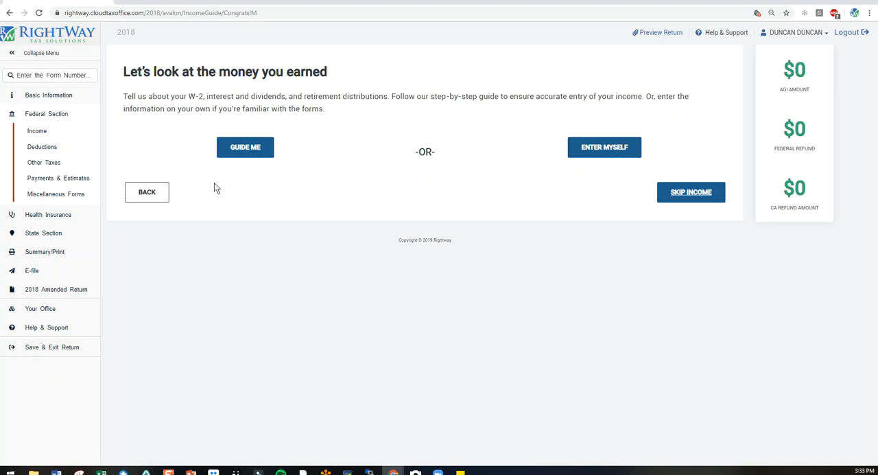
Choose to enter the income forms yourself and search the form finder for "charit", clearing the search at the end.
{"action": "left_click", "coordinate": [604, 152]}
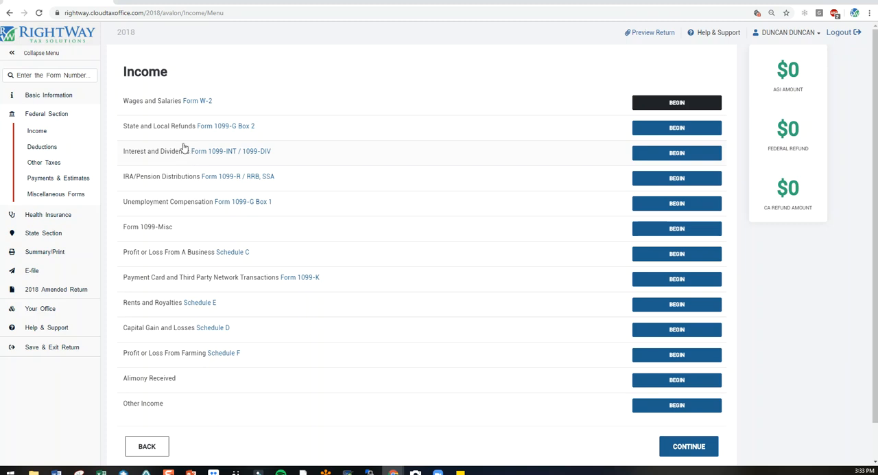
{"action": "left_click", "coordinate": [42, 76]}
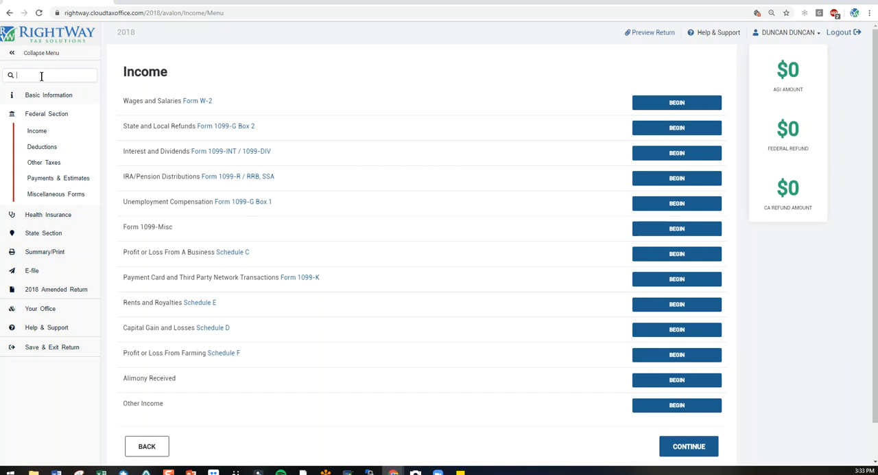
{"action": "type", "text": "ch"}
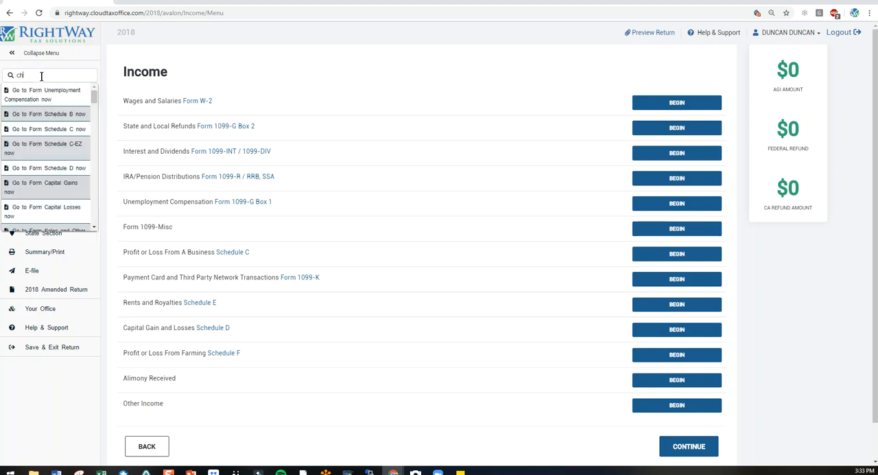
{"action": "type", "text": "arit"}
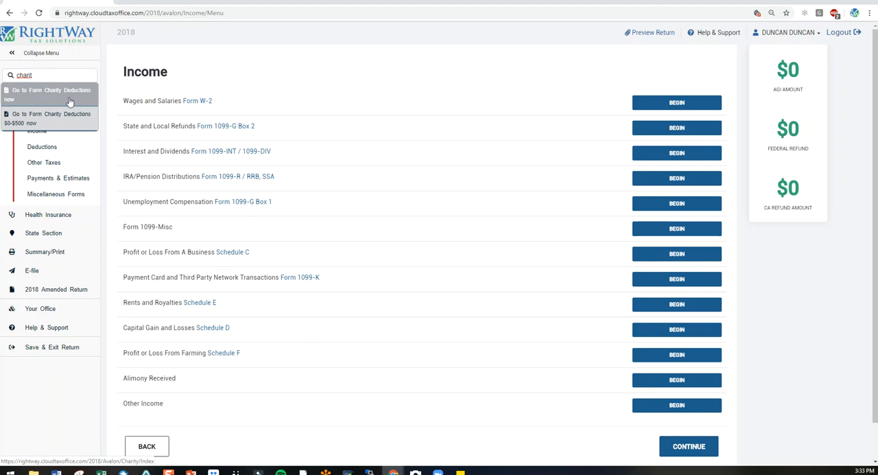
{"action": "left_click_drag", "start_coordinate": [37, 75], "coordinate": [16, 77]}
{"action": "key", "text": "BackSpace"}
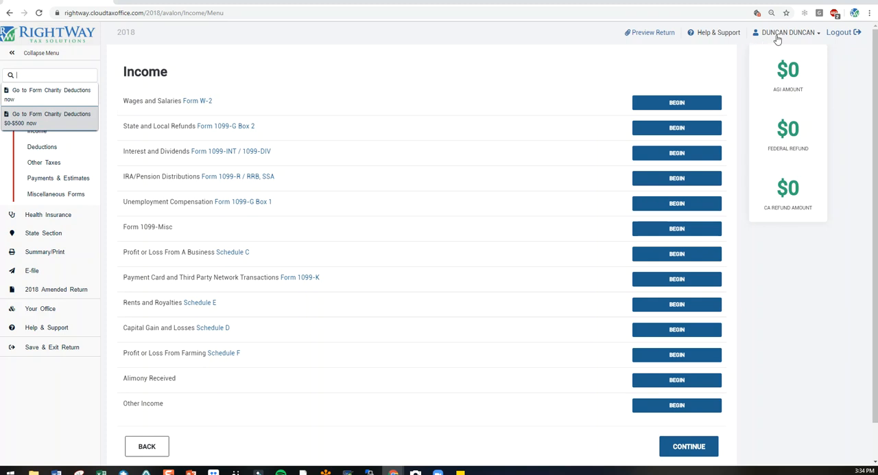
Open Quick File and add the form "W-2, Wages and Salaries" to the forms list.
{"action": "left_click", "coordinate": [798, 35]}
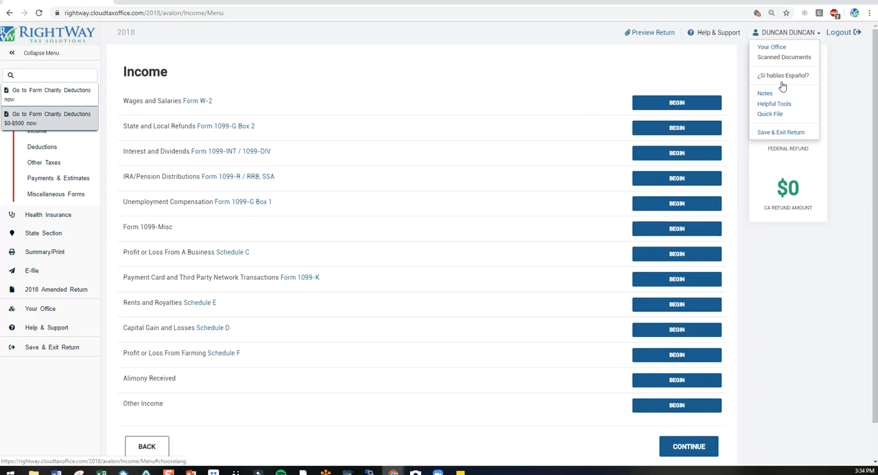
{"action": "left_click", "coordinate": [769, 114]}
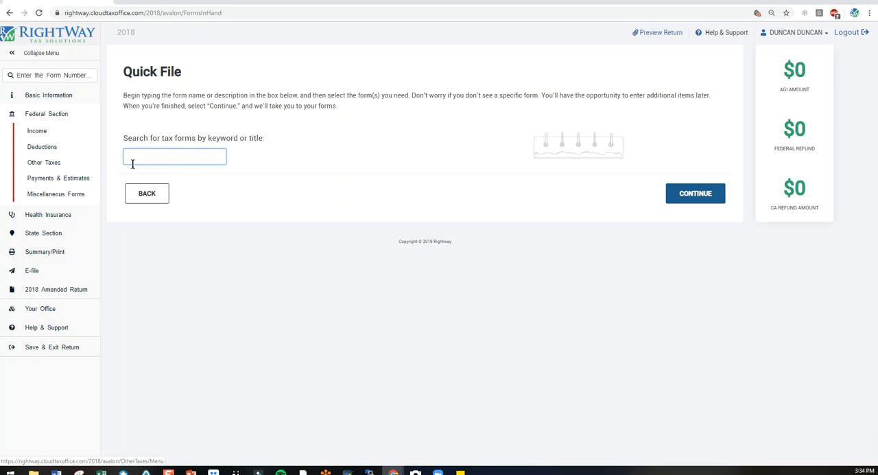
{"action": "type", "text": "w2"}
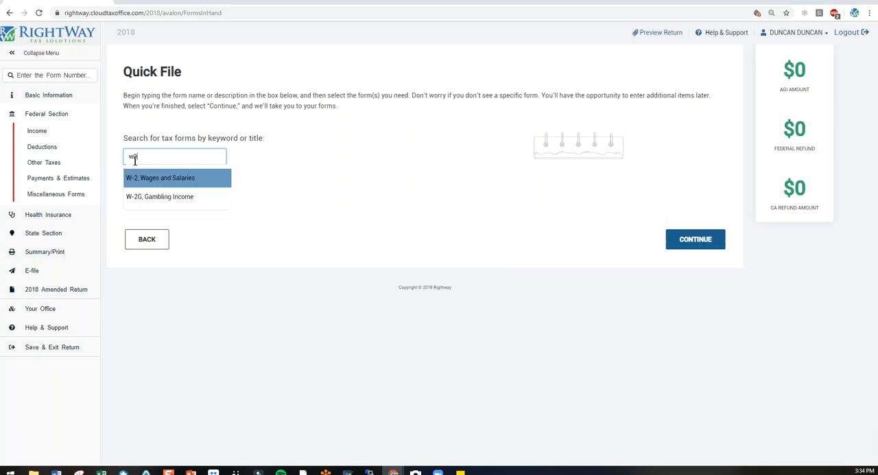
{"action": "left_click", "coordinate": [149, 182]}
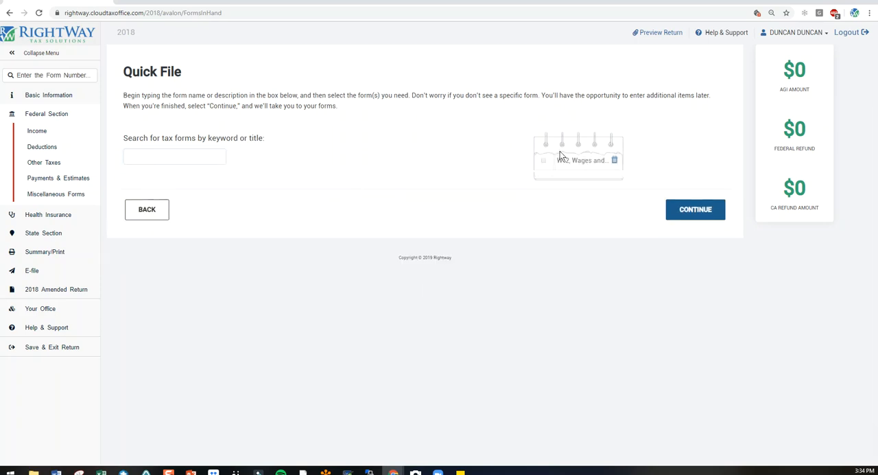
Search for interest forms and add "1099-INT, Interest Income" to the Quick File list.
{"action": "left_click", "coordinate": [188, 160]}
{"action": "type", "text": "i"}
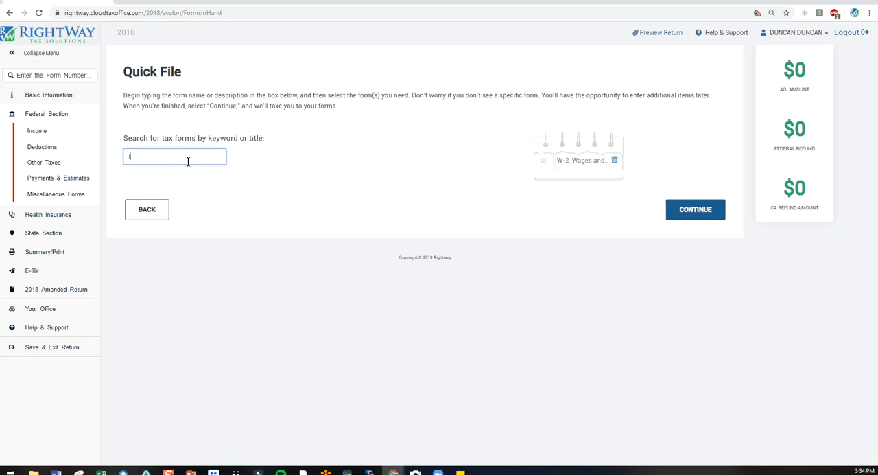
{"action": "type", "text": "ntere"}
{"action": "left_click", "coordinate": [183, 178]}
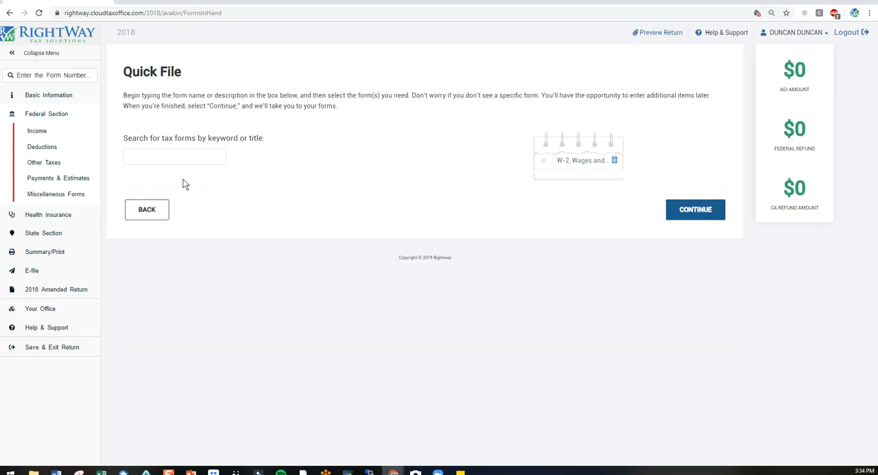
Search for mortgage forms and add "1098, Mortgage Interest Statement" to the Quick File list.
{"action": "left_click", "coordinate": [163, 159]}
{"action": "type", "text": "m"}
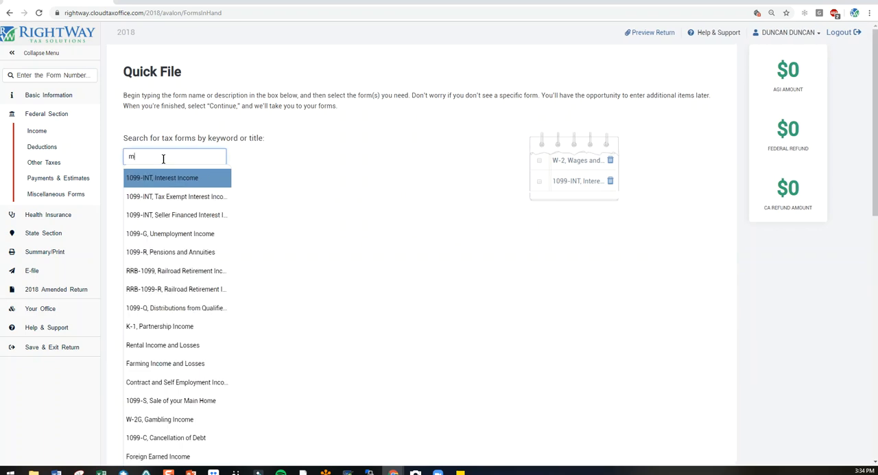
{"action": "type", "text": "otr"}
{"action": "key", "text": "BackSpace"}
{"action": "key", "text": "BackSpace"}
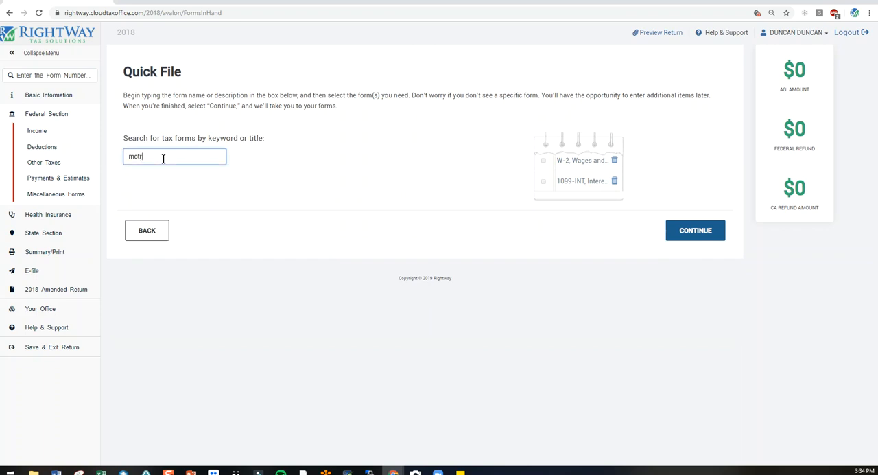
{"action": "type", "text": "rtg"}
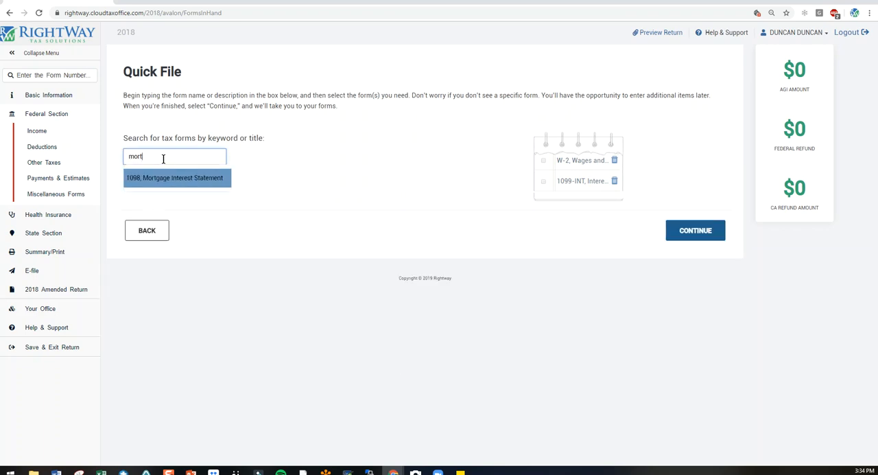
{"action": "left_click", "coordinate": [163, 178]}
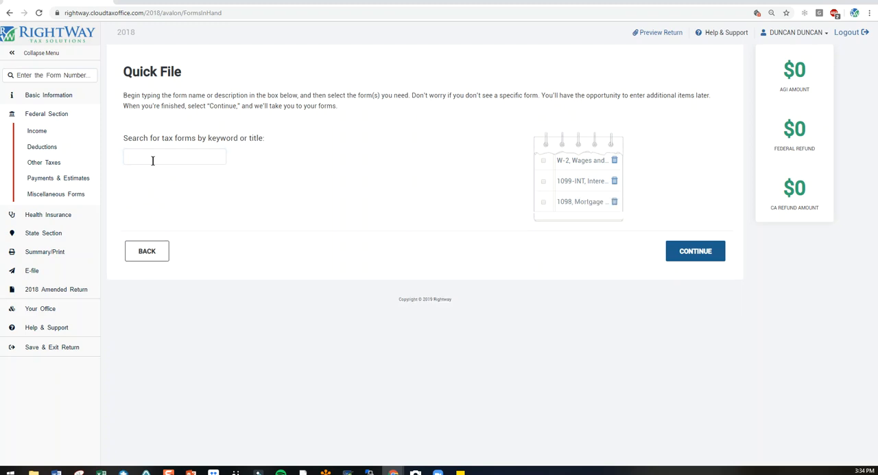
Add "Gifts to Charity" to the Quick File list and continue to the first selected form.
{"action": "type", "text": "charit"}
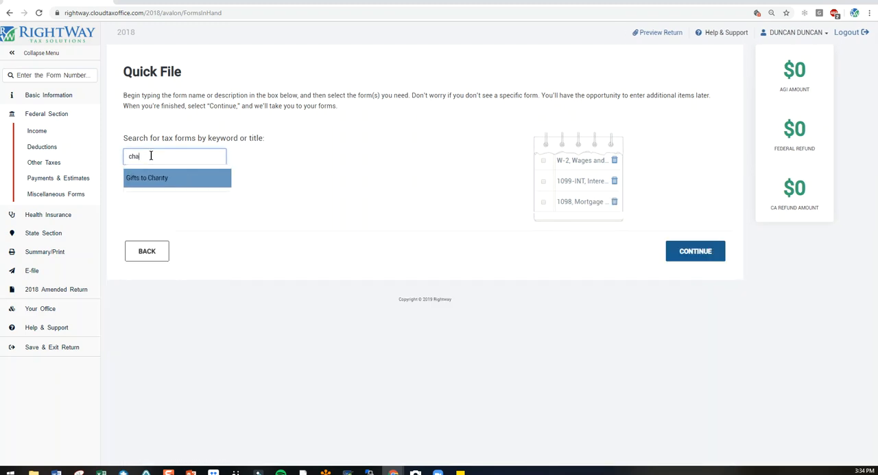
{"action": "left_click", "coordinate": [158, 179]}
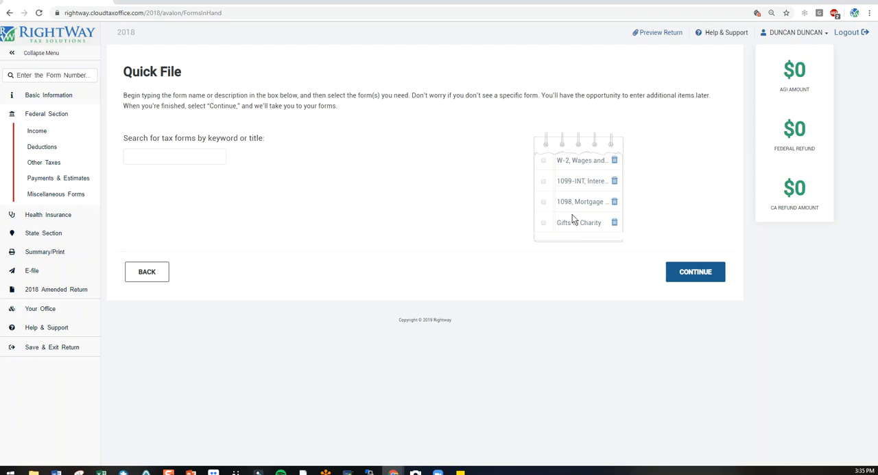
{"action": "left_click", "coordinate": [684, 274]}
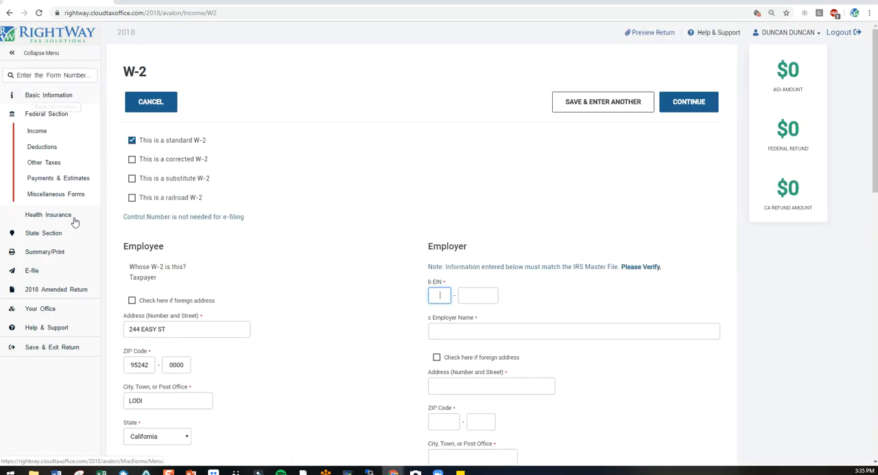
View the calculation summary and open the W-2 entry form from the wages amount on line 1 of Form 1040.
{"action": "left_click", "coordinate": [59, 255]}
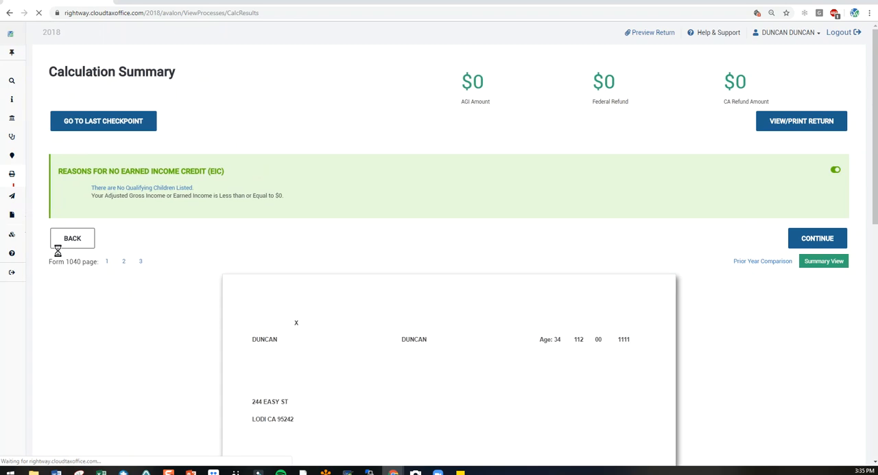
{"action": "scroll", "coordinate": [239, 266], "scroll_direction": "down", "scroll_amount": 3}
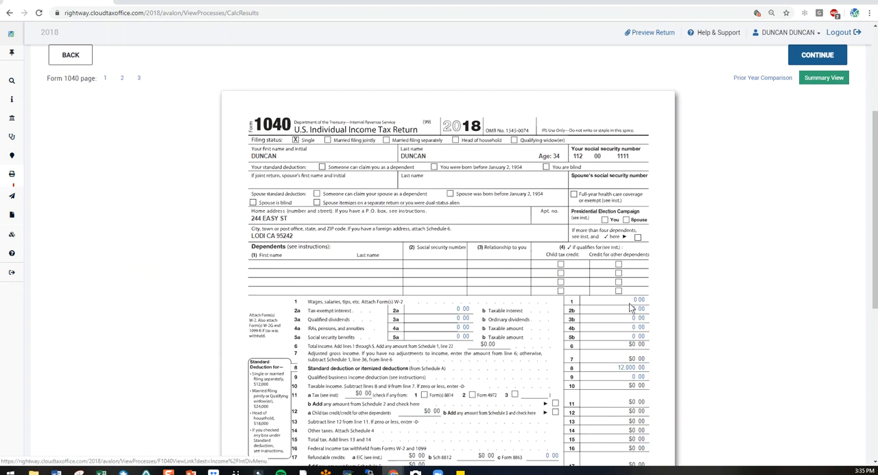
{"action": "mouse_move", "coordinate": [15, 226]}
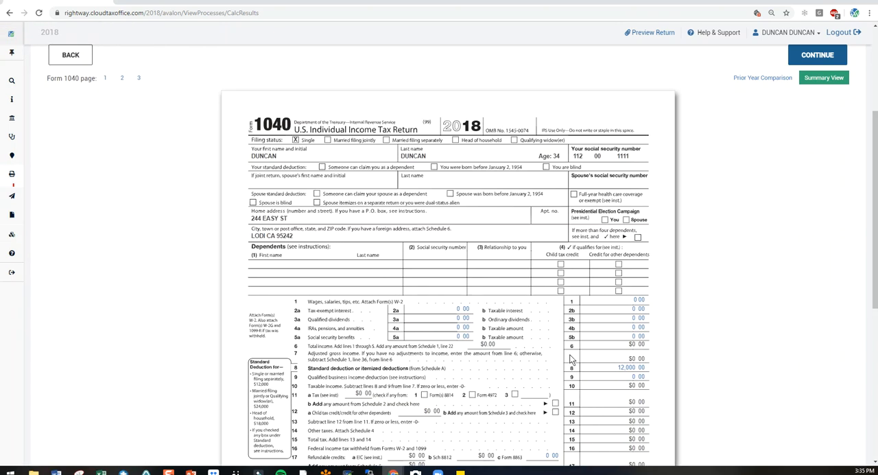
{"action": "left_click", "coordinate": [638, 302]}
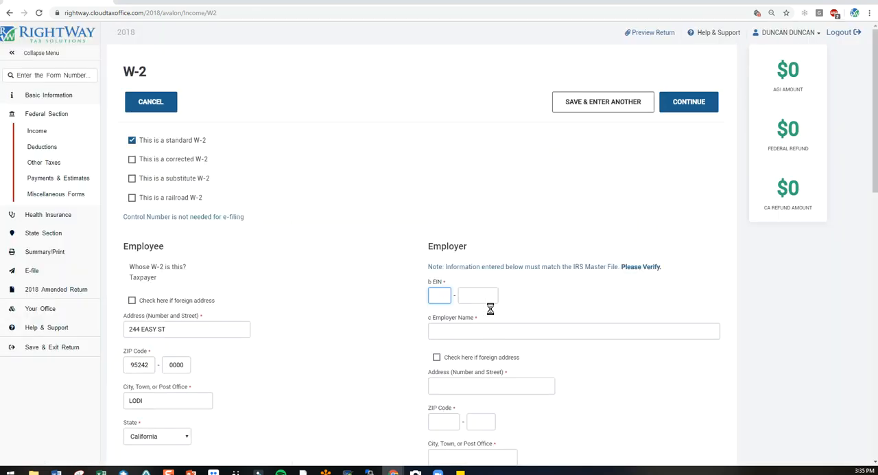
Leave the W-2 entry form and go to the Federal Section.
{"action": "left_click", "coordinate": [33, 78]}
{"action": "left_click", "coordinate": [810, 33]}
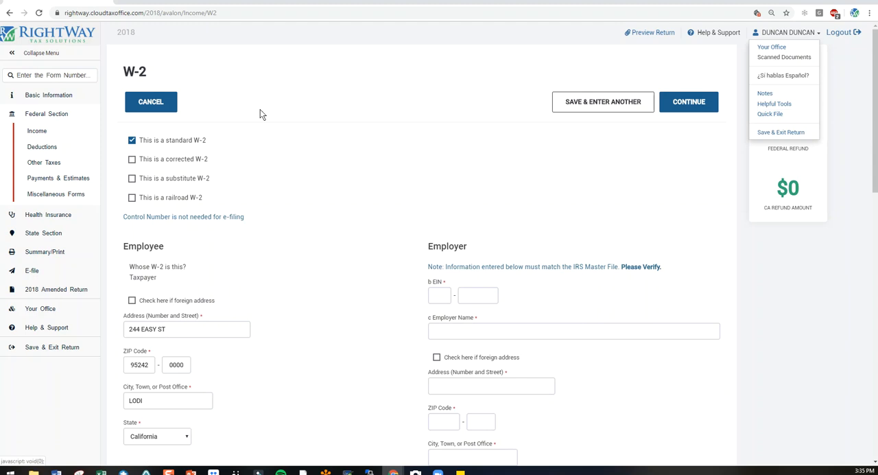
{"action": "left_click", "coordinate": [54, 113]}
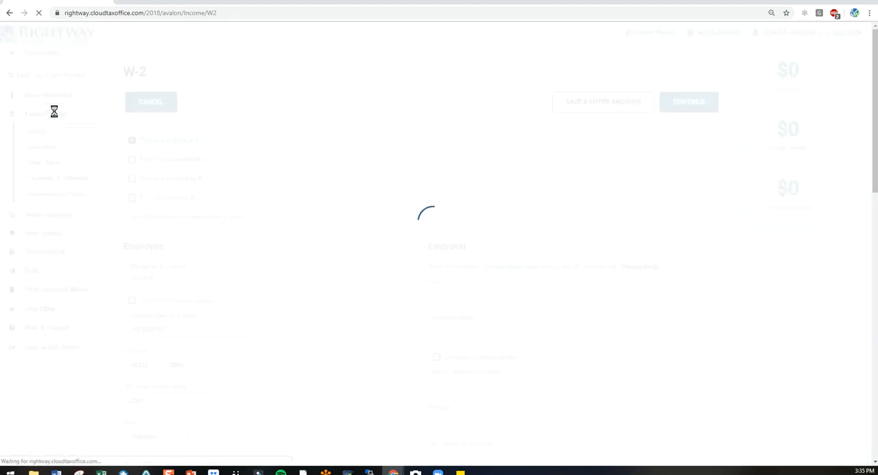